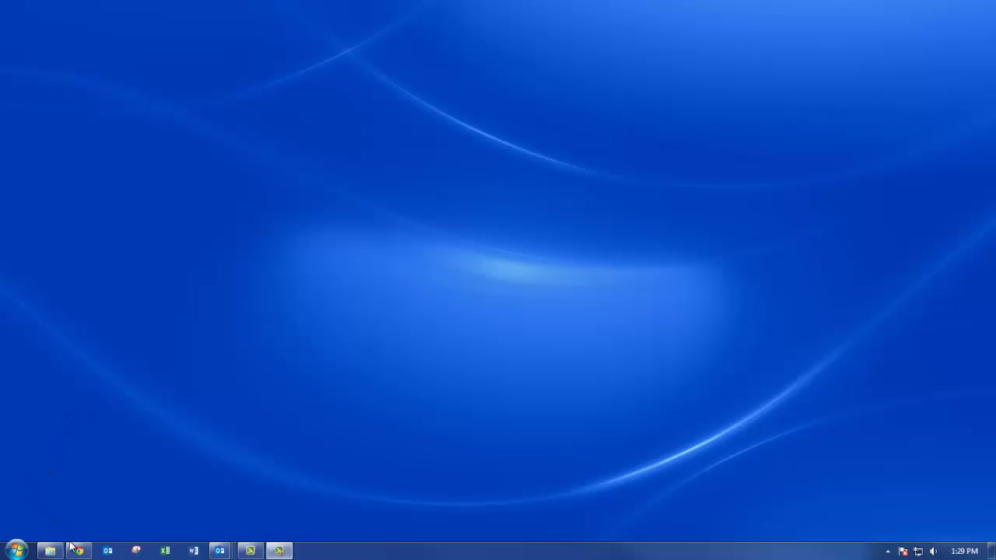
Launch Firefox, load linkedin.com and maximize the window on the sign-up page.
left_click(17, 551)
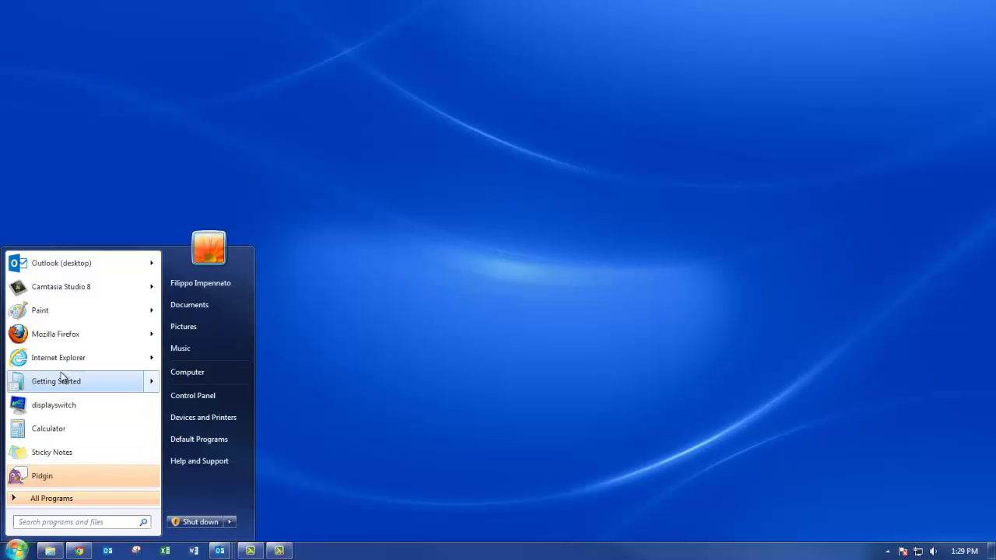
left_click(65, 337)
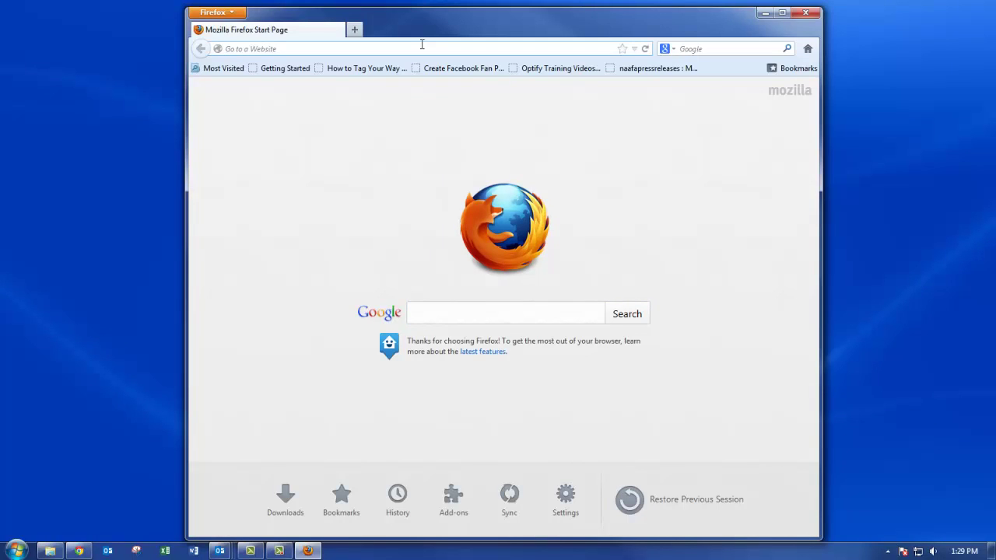
left_click(422, 44)
type("linkedin.com")
key("Return")
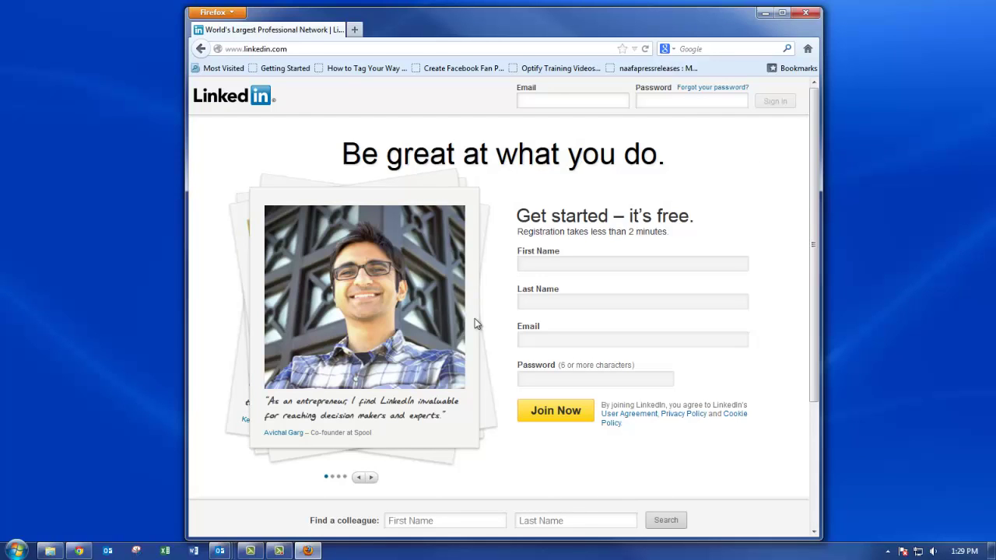
left_click(782, 13)
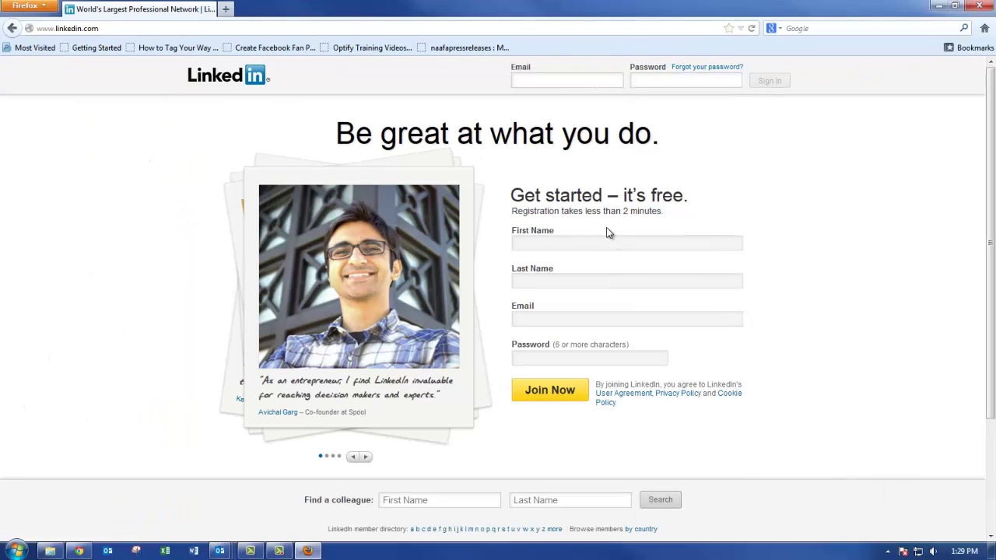
left_click(562, 246)
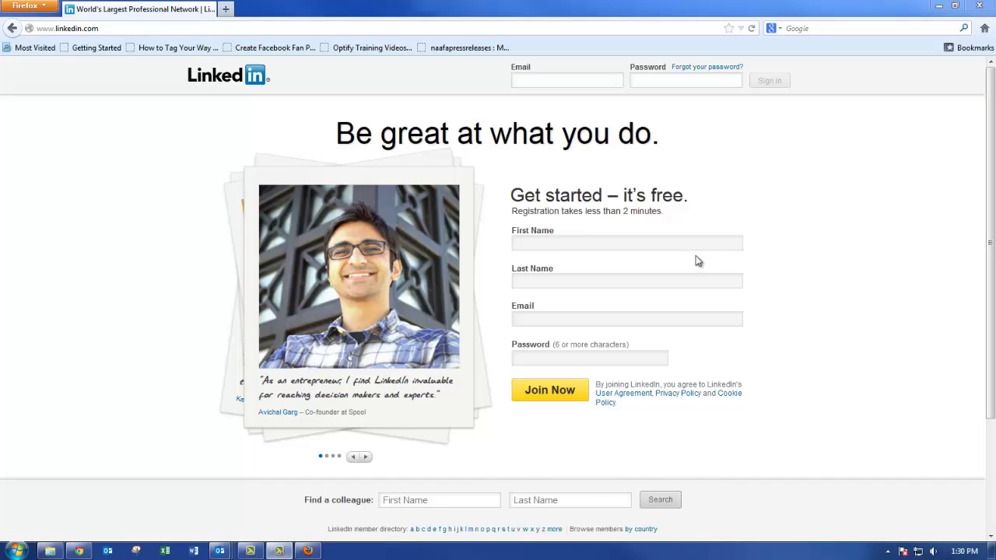
Enter the user's first and last name in the sign-up form, advancing to the Email field.
left_click(668, 240)
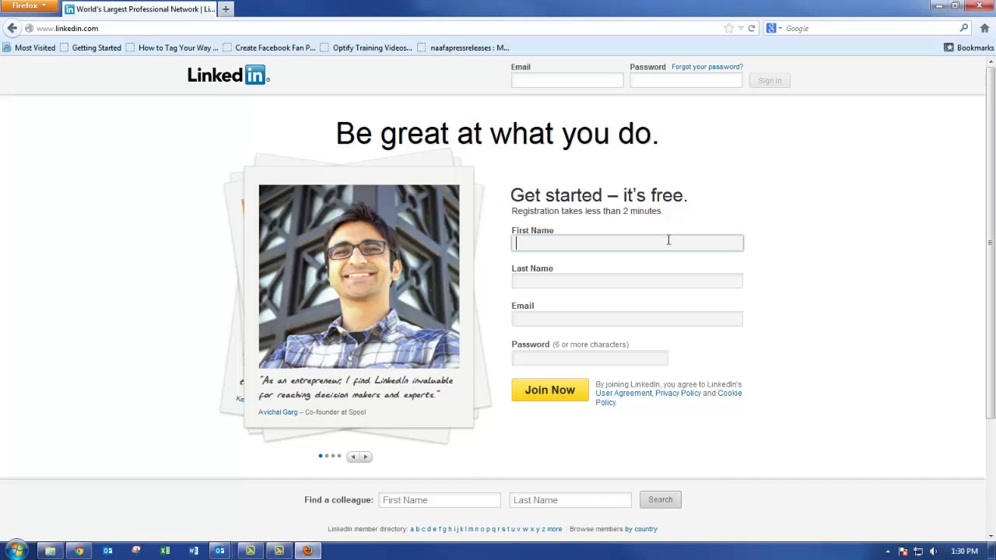
key("Tab")
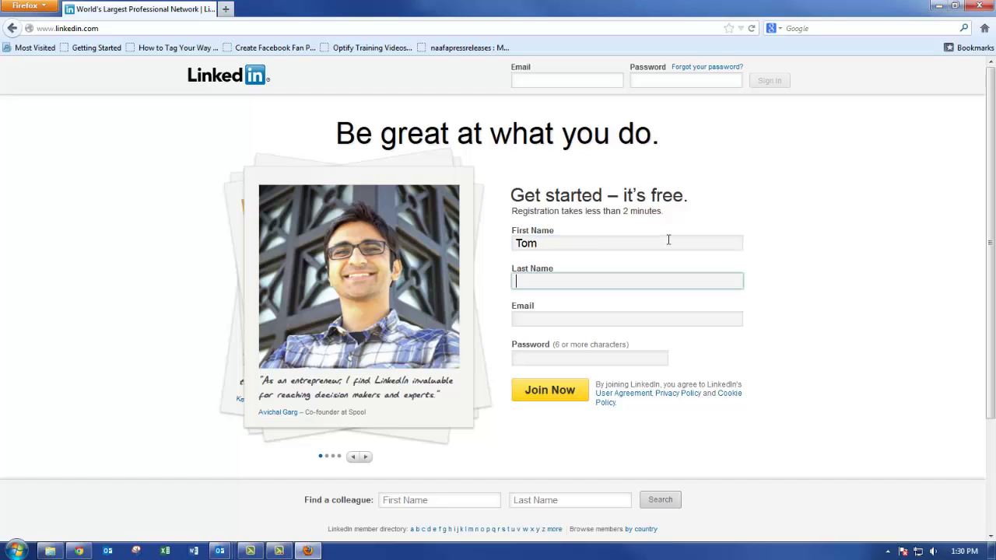
key("Tab")
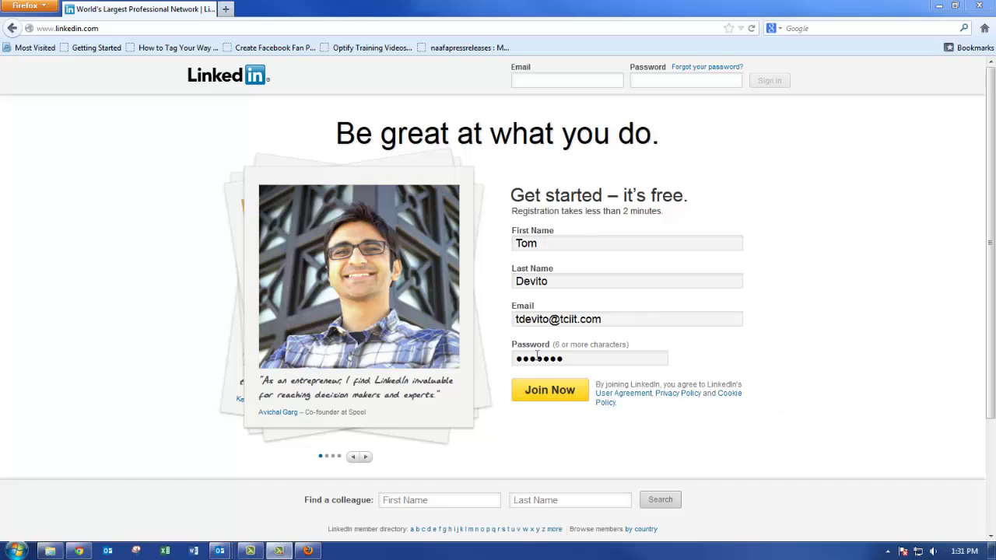
Submit the sign-up, let Firefox remember the password, and enter the work username.
left_click(565, 395)
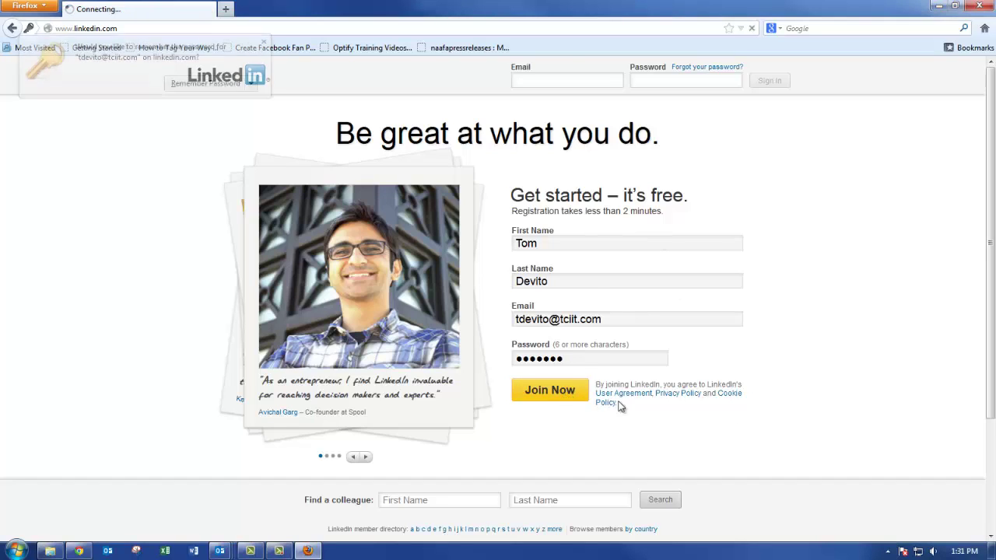
left_click(226, 89)
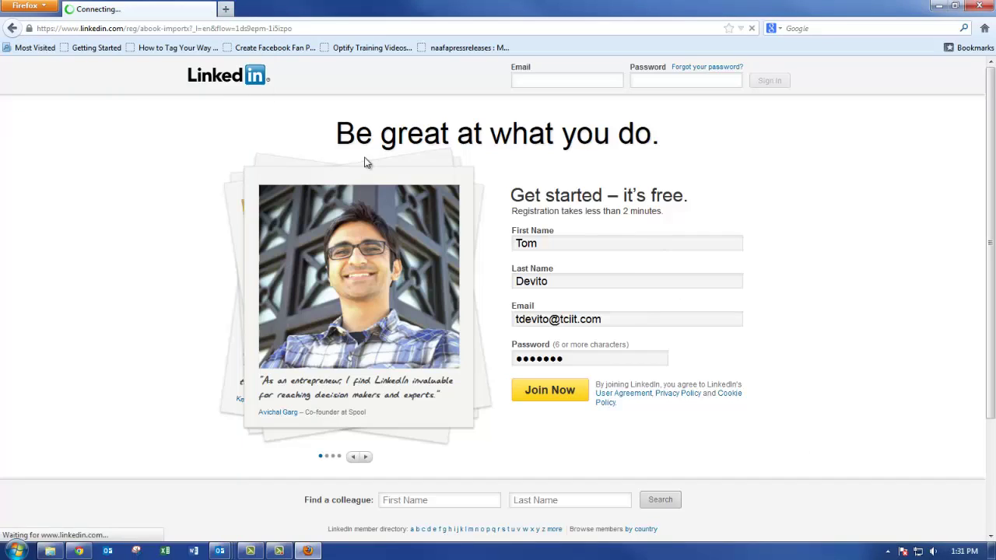
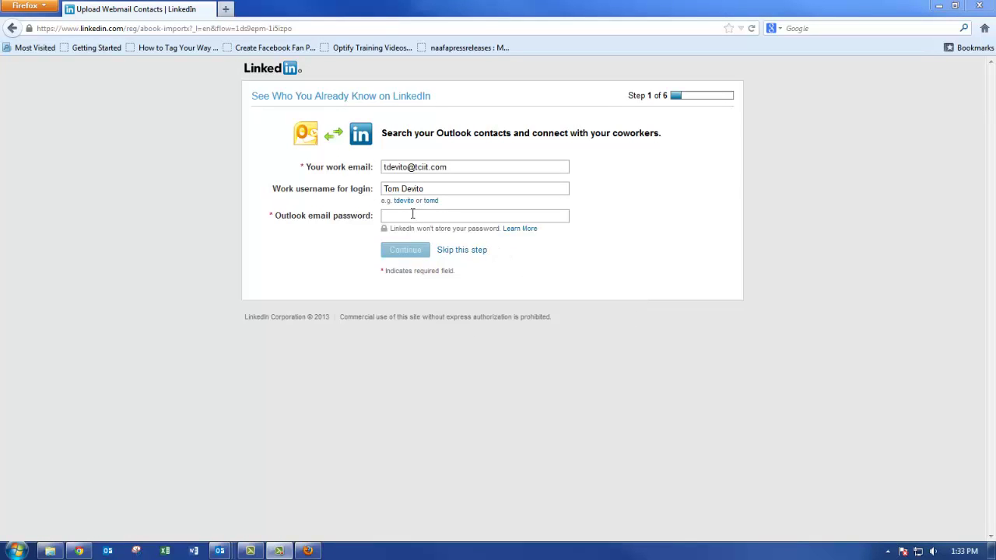
Skip the Outlook import, enter the ZIP code and job title IT Technician, and create the profile.
left_click(462, 250)
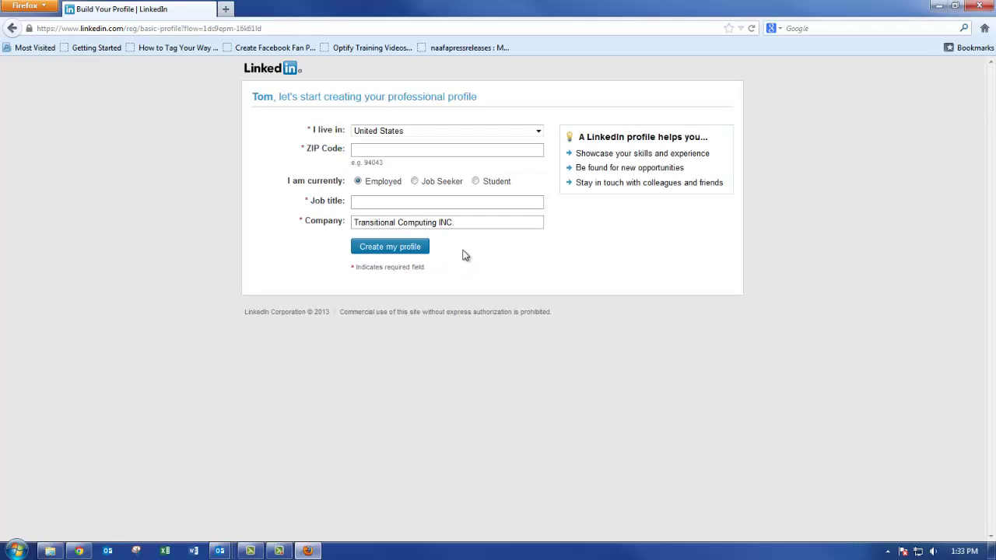
left_click(373, 148)
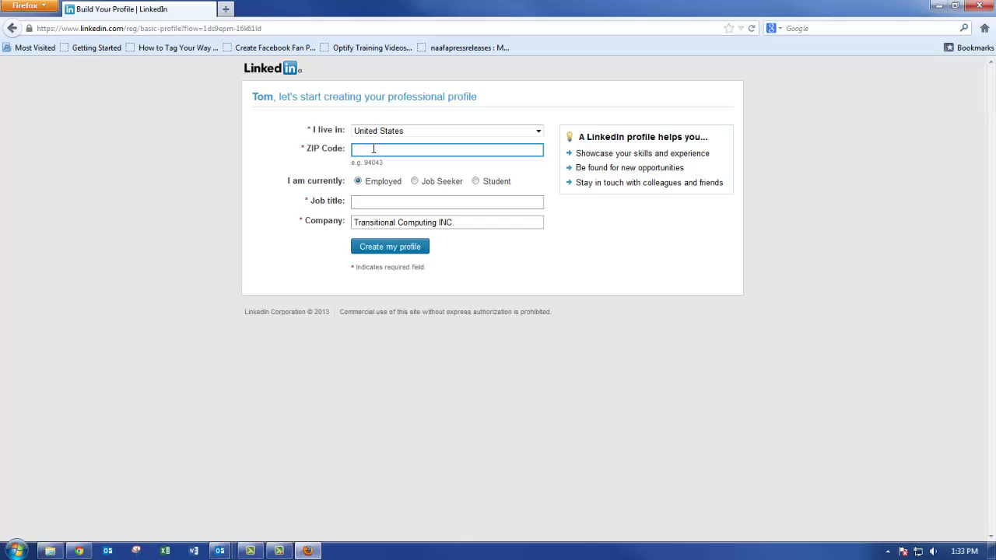
type("11530")
left_click(358, 200)
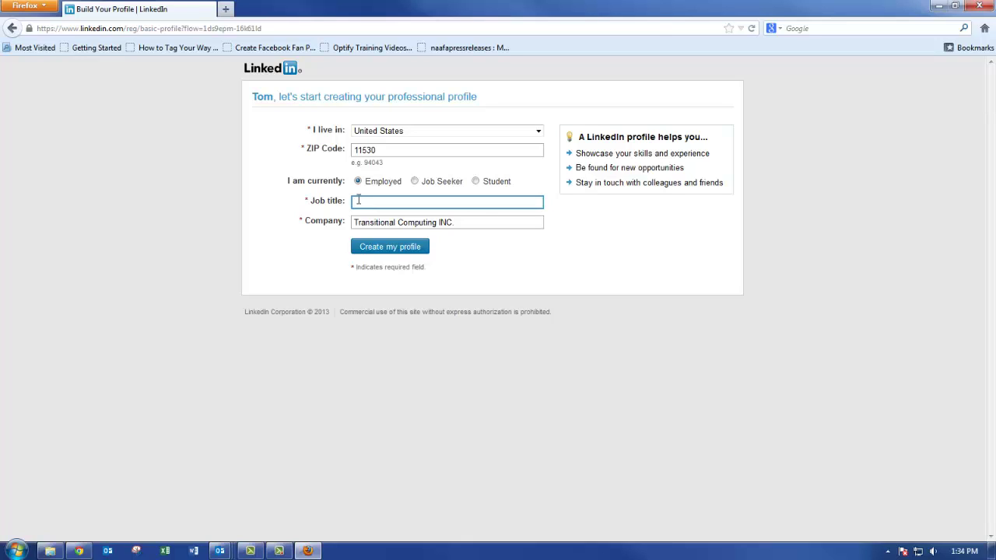
type("m")
type("T Techni")
type("cian")
left_click(405, 250)
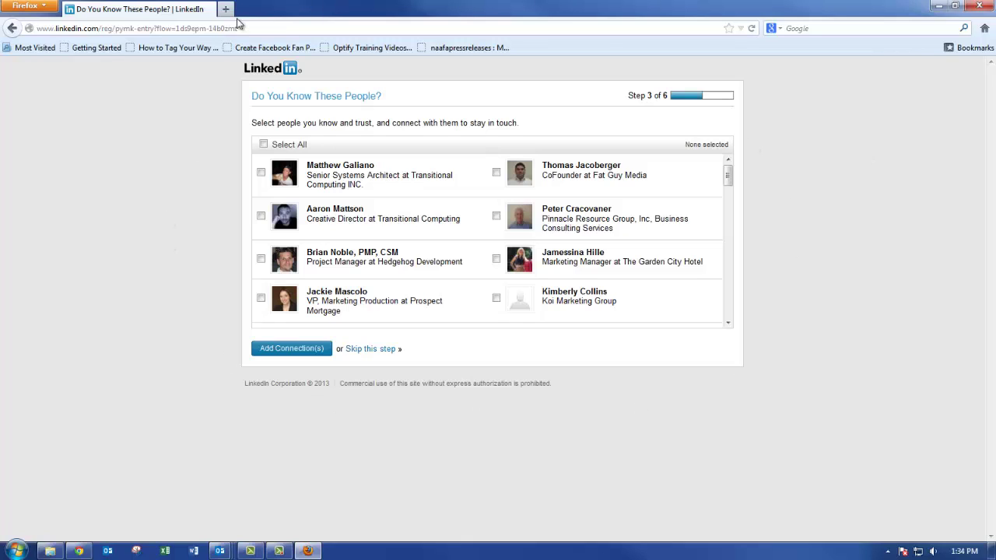
Tick three suggested people, including two Transitional Computing colleagues, for connecting.
left_click(261, 173)
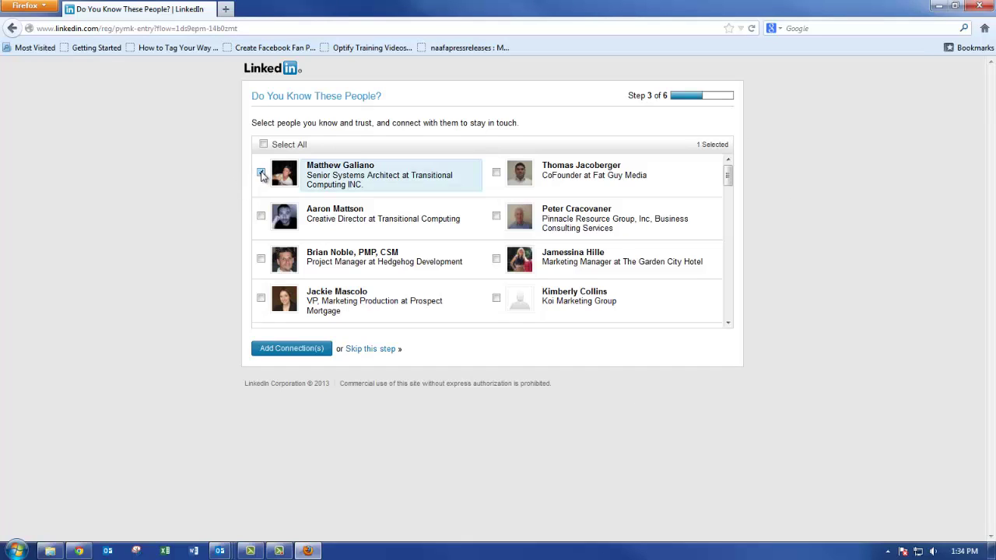
left_click(260, 216)
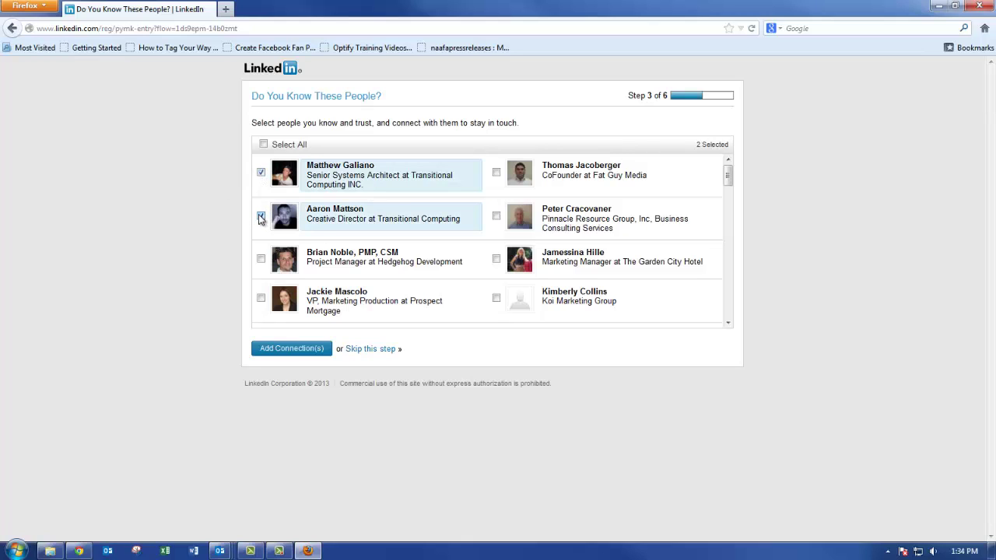
left_click(497, 173)
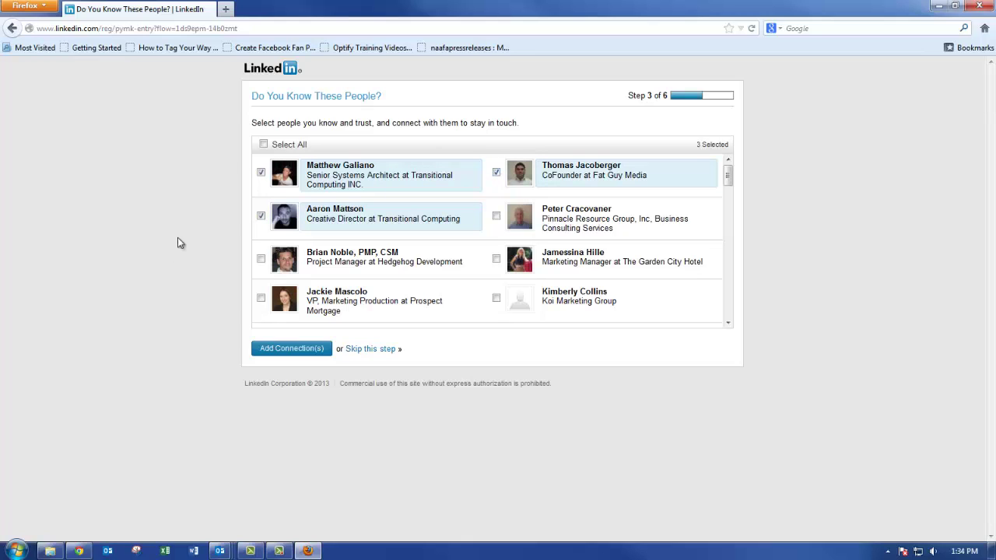
Send the three connection invitations, then skip both the profile-sharing and paid-plan steps.
left_click(293, 350)
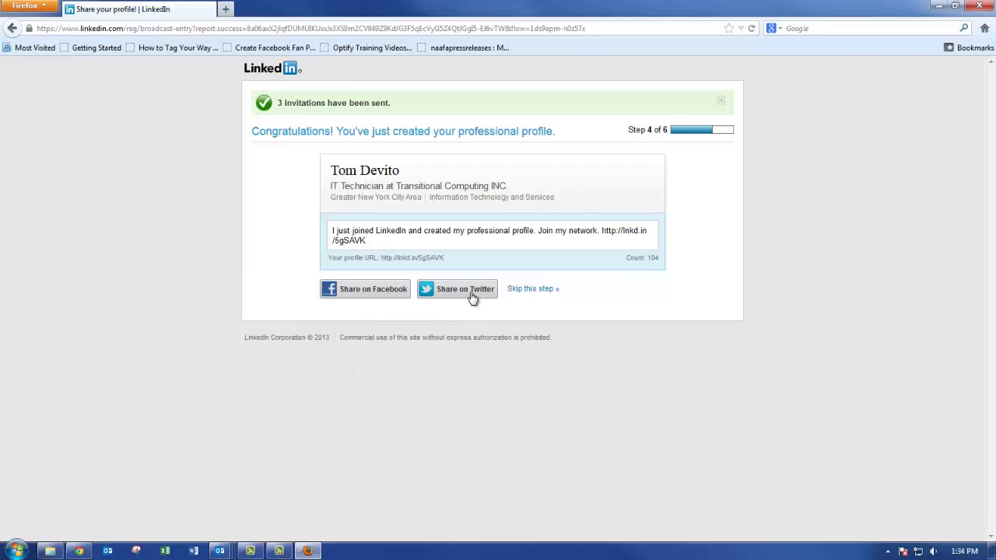
left_click(532, 290)
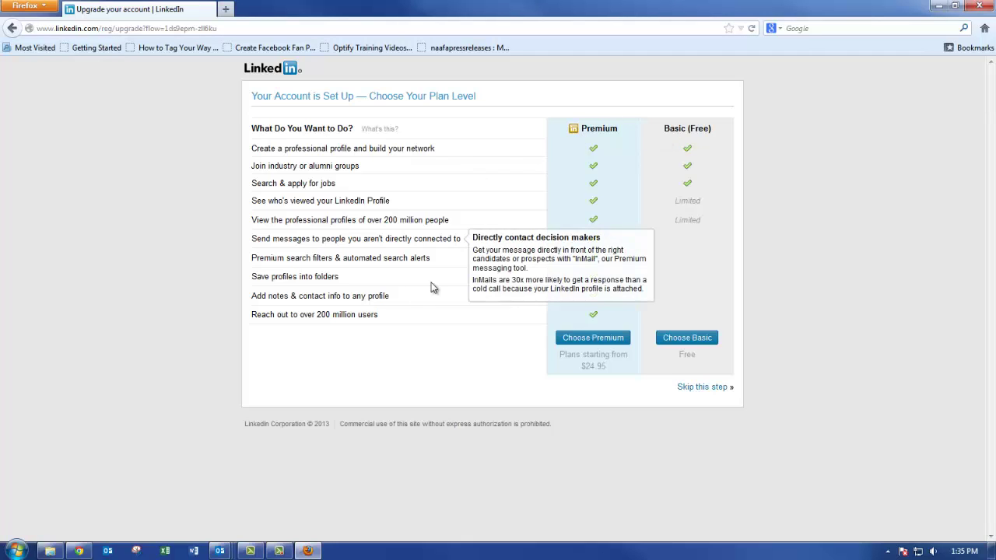
left_click(700, 389)
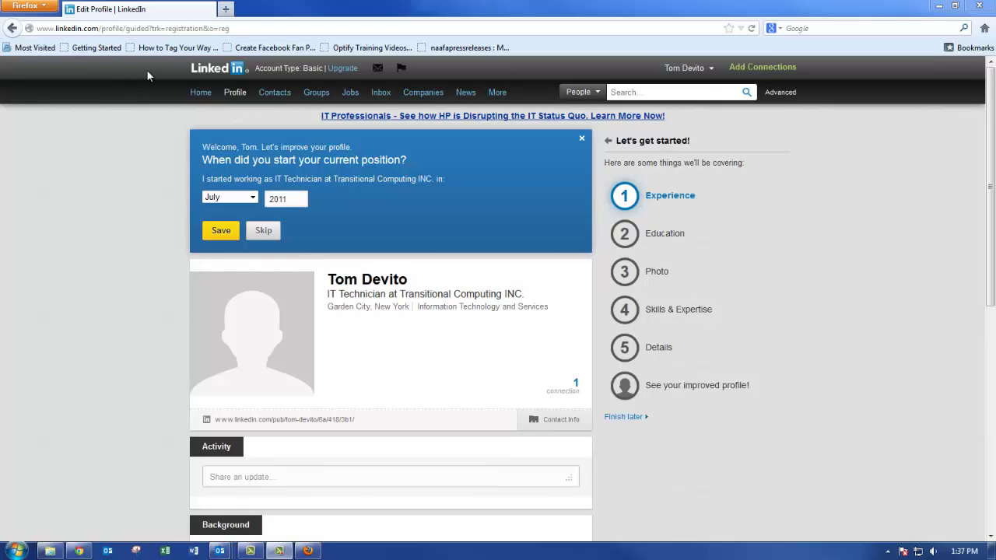
Save July 2011 as the start date of the current IT Technician position.
left_click(220, 232)
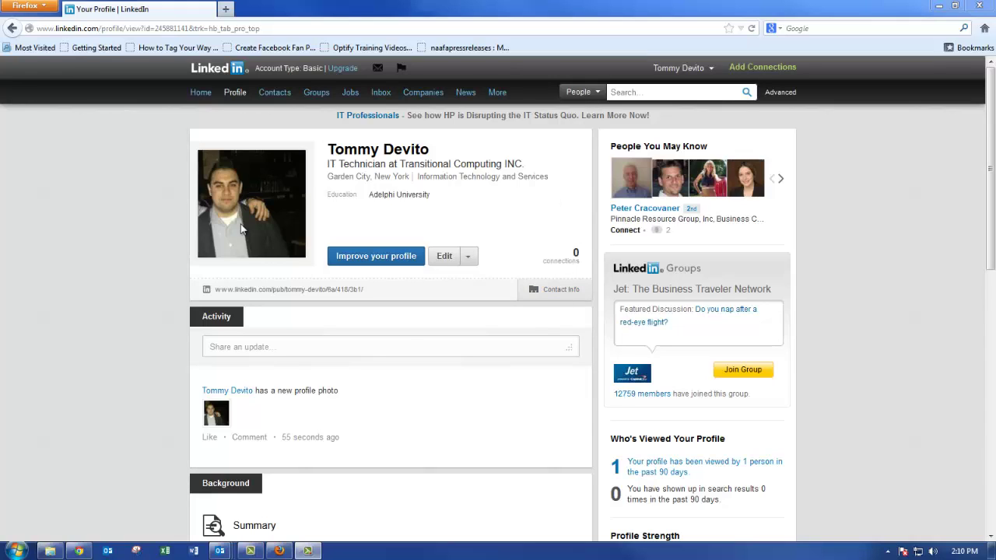
Scroll down the profile to review the summary, A+ Comp Tia certification and Adelphi and Nassau education.
scroll(405, 176, "down", 3)
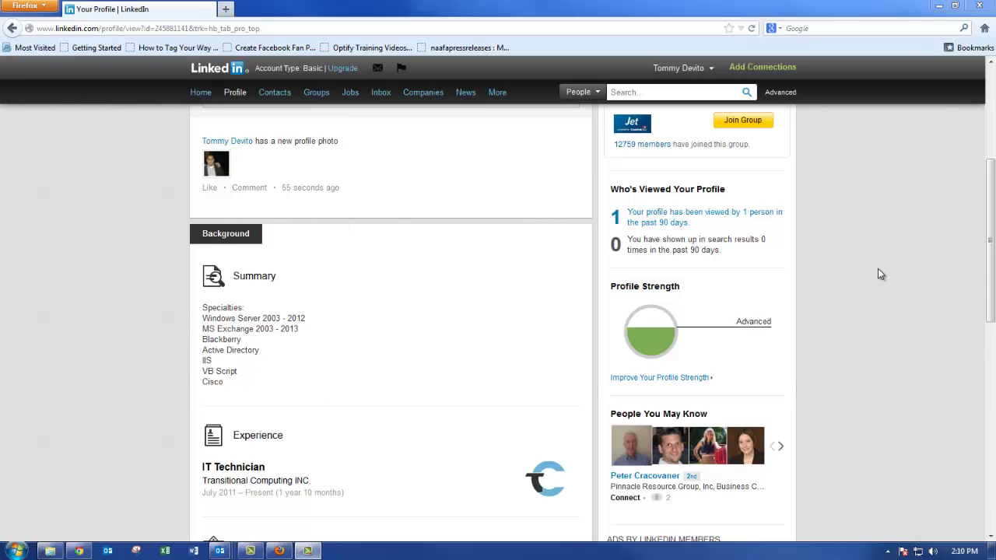
left_click_drag(984, 238, 974, 335)
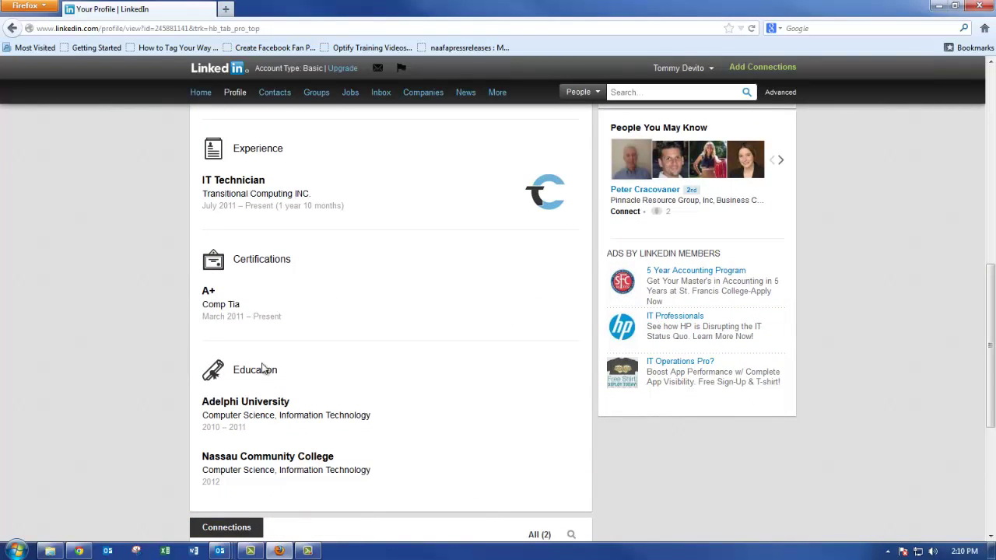